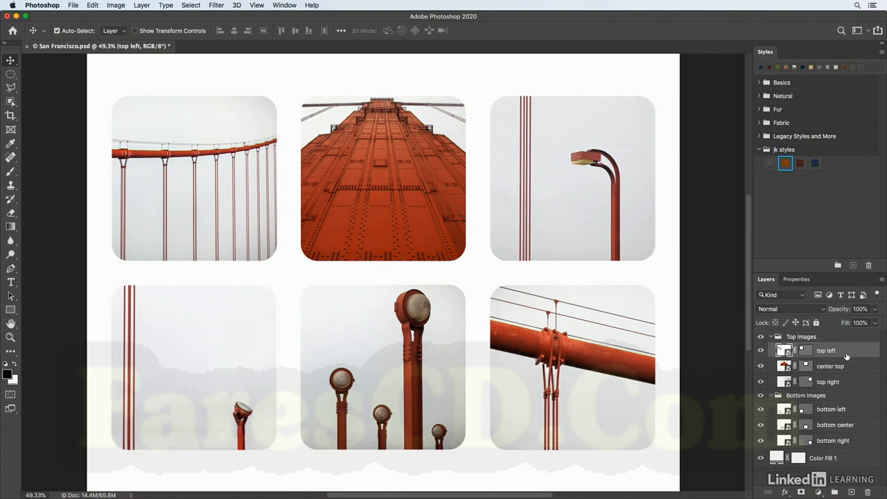
# Apply the stroke and drop shadow preset from jk styles to the top left, center top and top right layers
pyautogui.keyDown('shift'); pyautogui.click(845, 385); pyautogui.keyUp('shift')
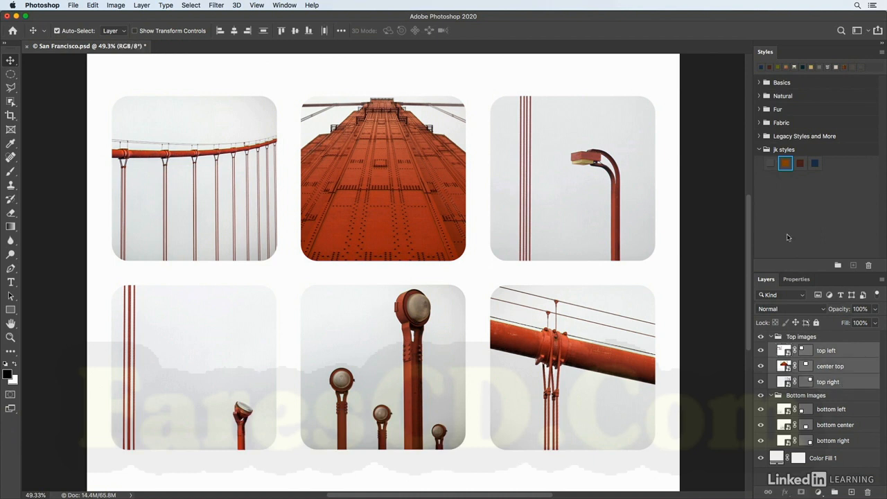
pyautogui.click(770, 163)
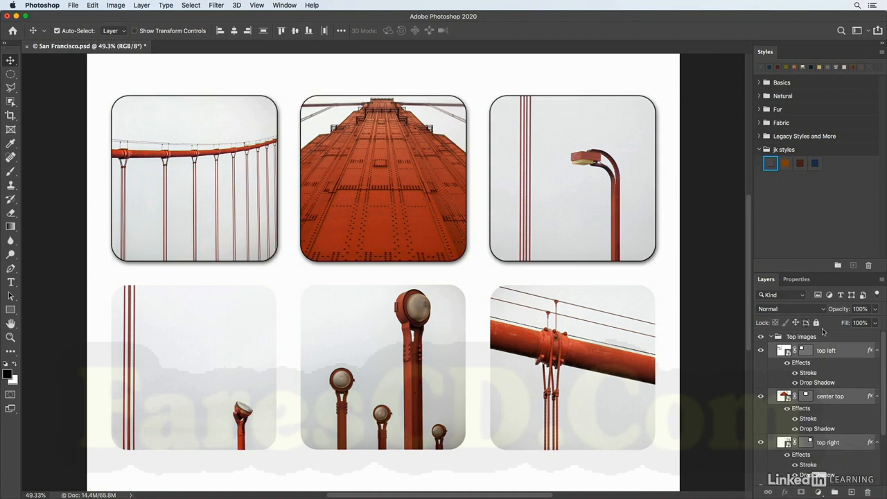
# Move the top left and top right images inward and slightly up so that both overlap the center top image
pyautogui.click(845, 354)
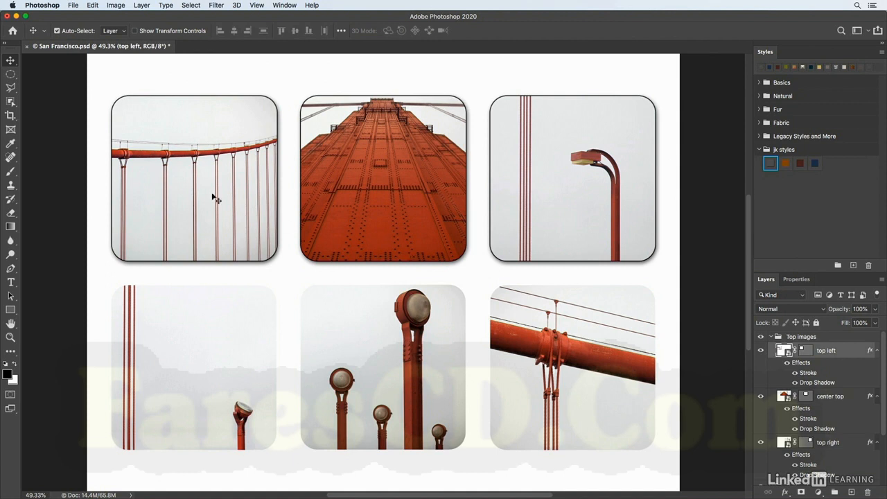
pyautogui.moveTo(208, 192); pyautogui.dragTo(260, 173)
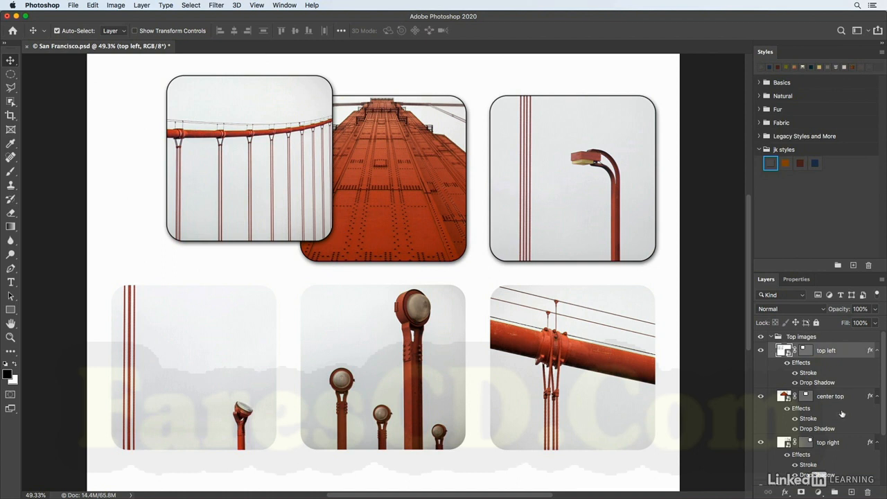
pyautogui.click(839, 443)
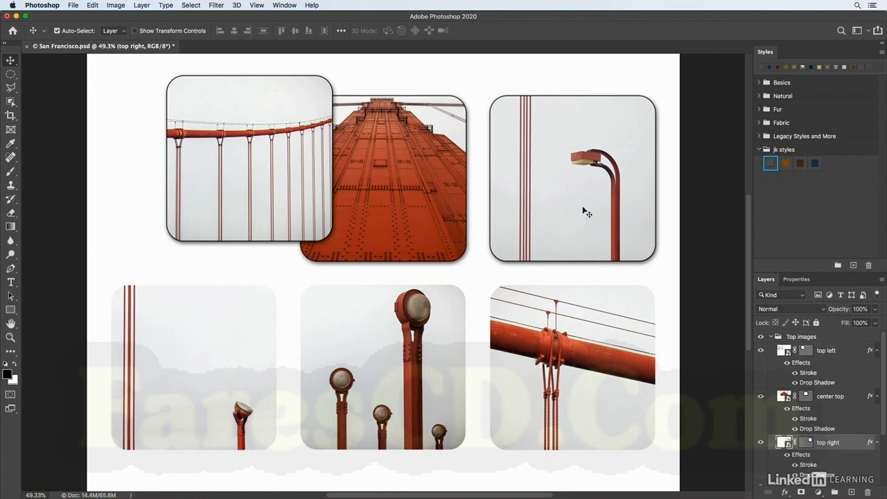
pyautogui.moveTo(583, 208); pyautogui.dragTo(534, 195)
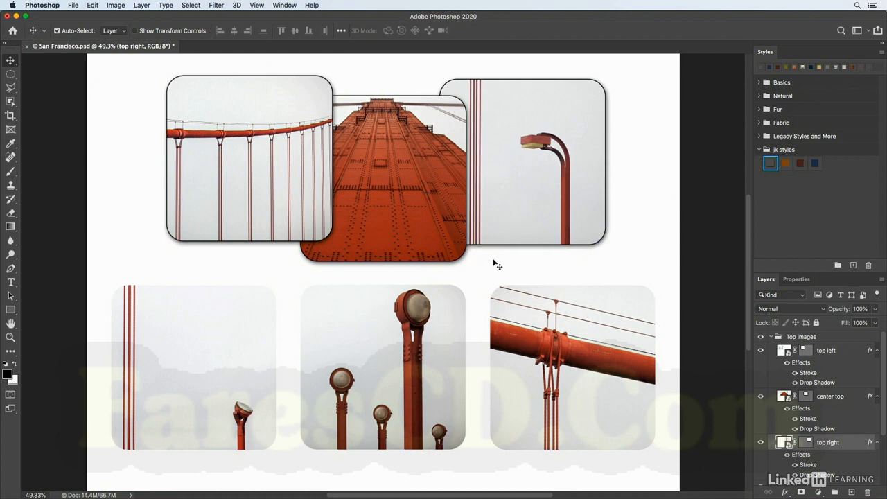
# Collapse the Top images group and apply the stroke and drop shadow preset from jk styles to the Bottom Images group
pyautogui.click(771, 336)
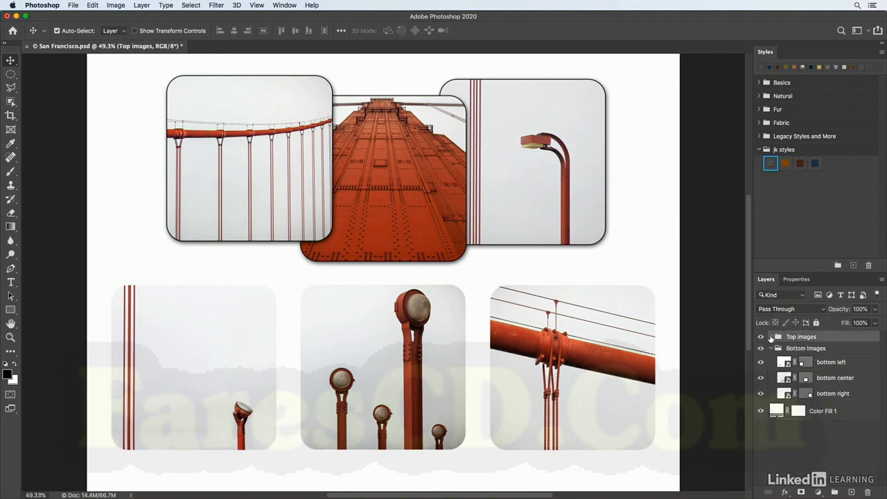
pyautogui.click(830, 349)
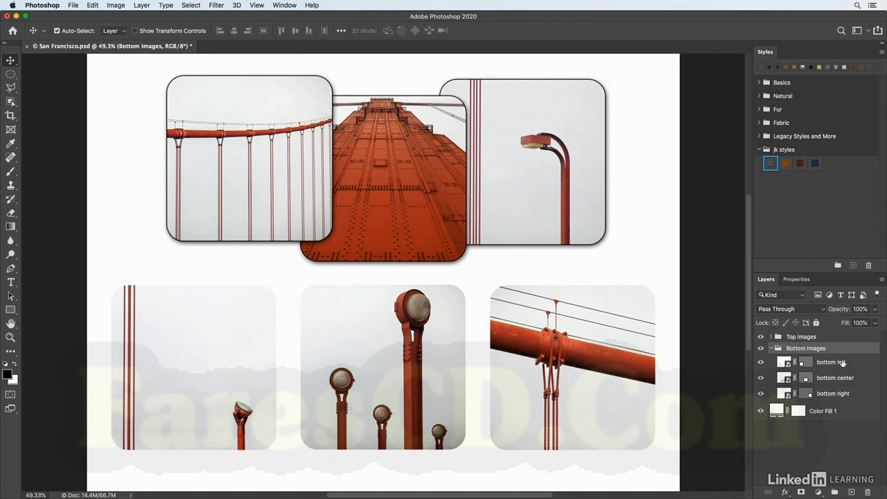
pyautogui.click(770, 163)
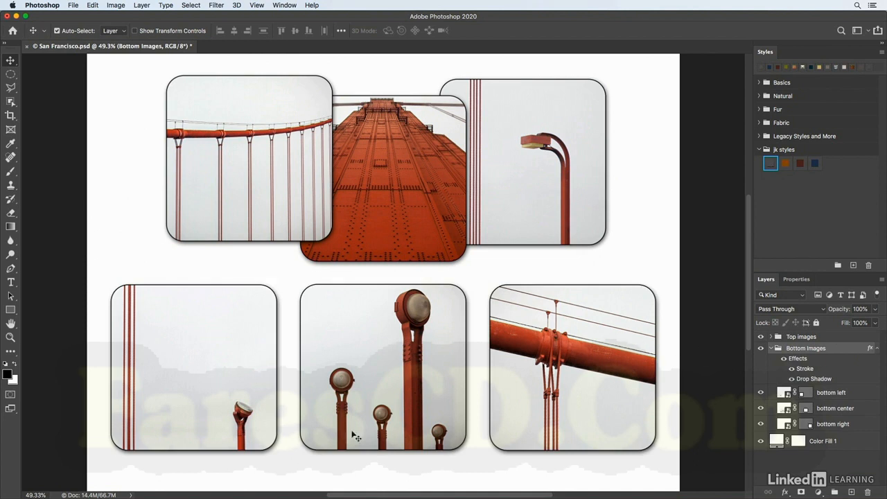
# Move the bottom left and bottom right images inward and slightly up so that both overlap the bottom center image
pyautogui.click(839, 392)
pyautogui.moveTo(186, 375); pyautogui.dragTo(222, 374)
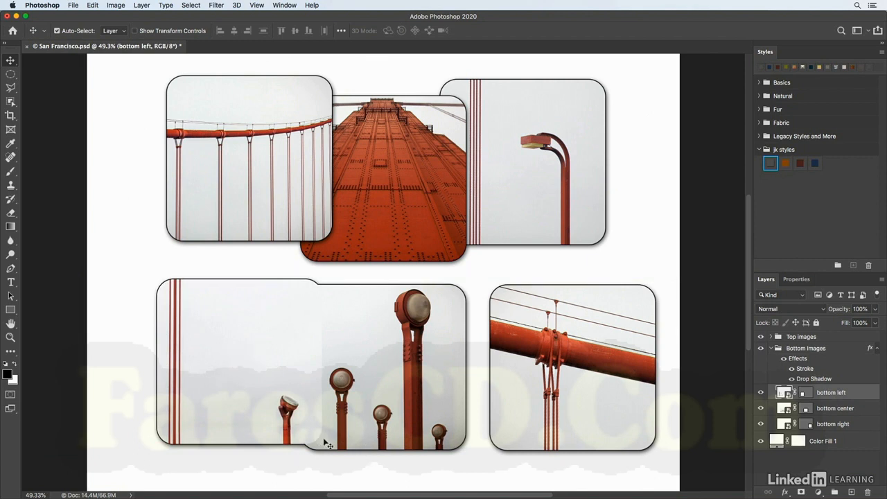
pyautogui.click(835, 424)
pyautogui.moveTo(592, 400); pyautogui.dragTo(553, 393)
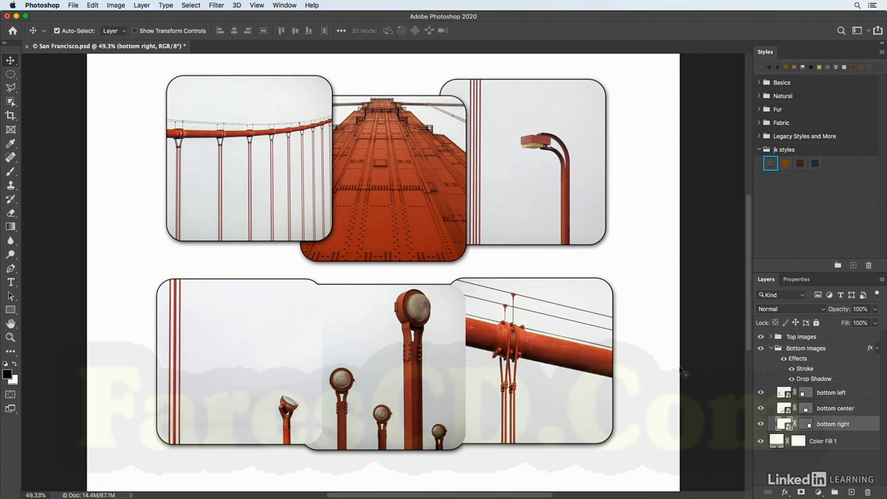
# Expand the Top images group and select the top left layer
pyautogui.click(781, 337)
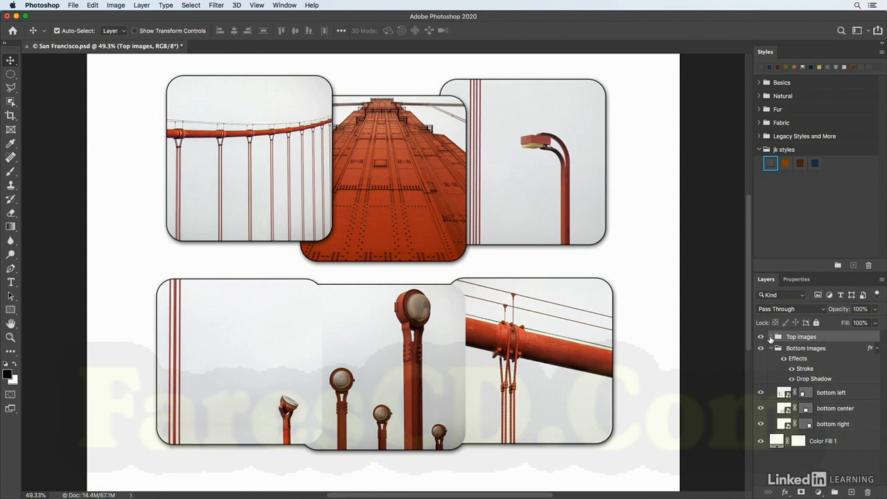
pyautogui.click(770, 337)
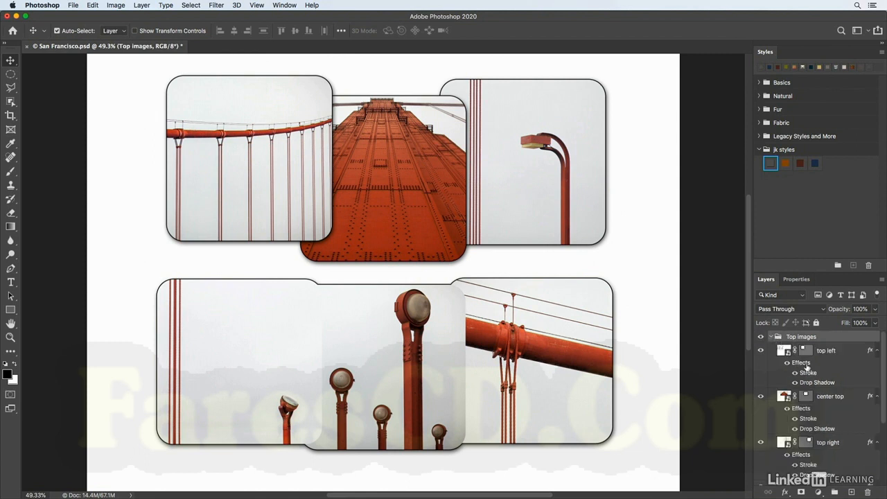
pyautogui.click(841, 355)
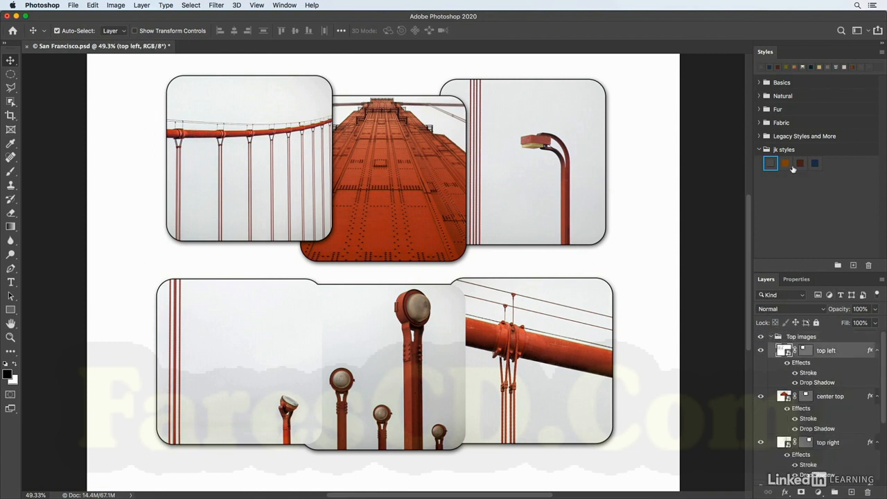
pyautogui.click(786, 163)
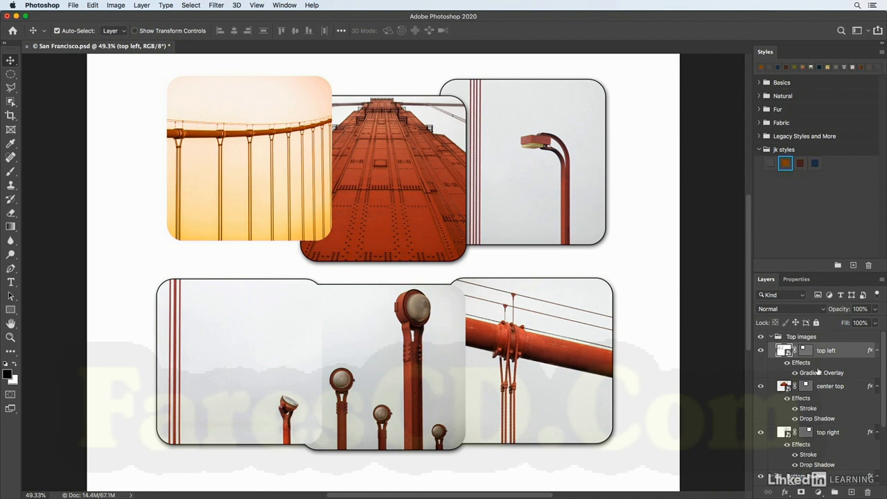
pyautogui.press('super')
pyautogui.press('super+z')
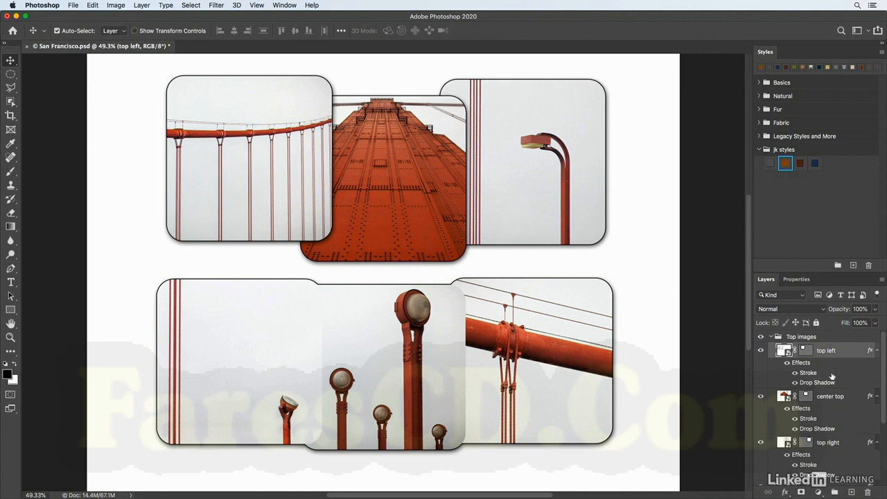
# Add the orange jk styles preset to the top left layer's existing effects and set its Gradient Overlay blend mode to Normal
pyautogui.moveTo(786, 164); pyautogui.dragTo(807, 368)
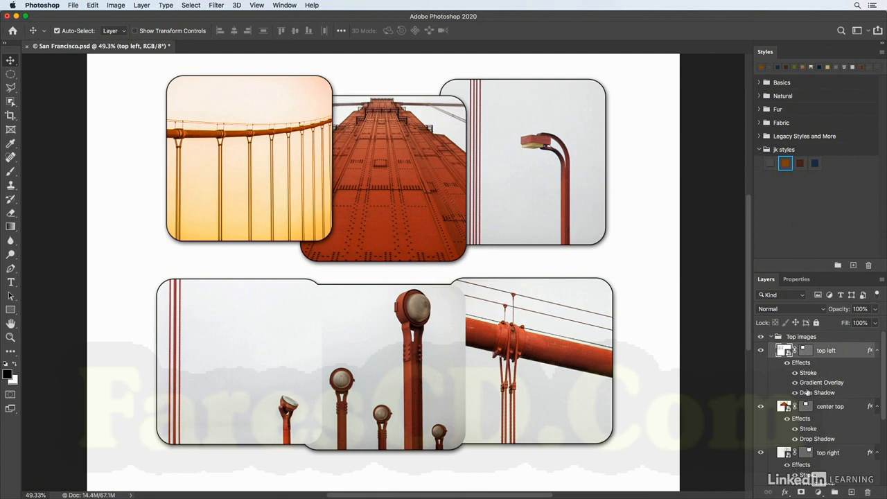
pyautogui.doubleClick(822, 382)
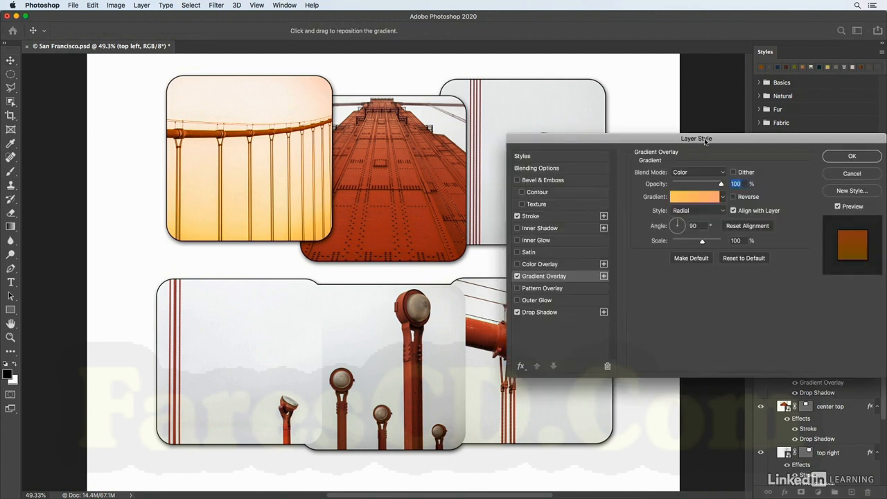
pyautogui.click(681, 172)
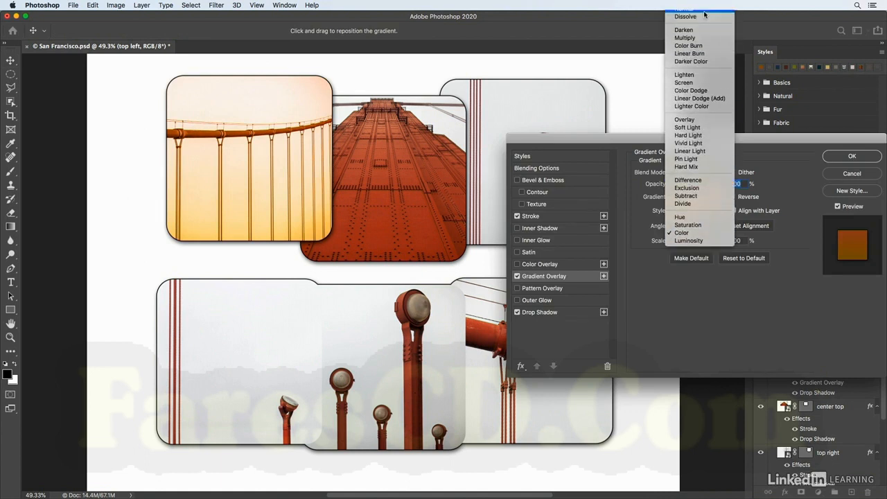
pyautogui.click(705, 14)
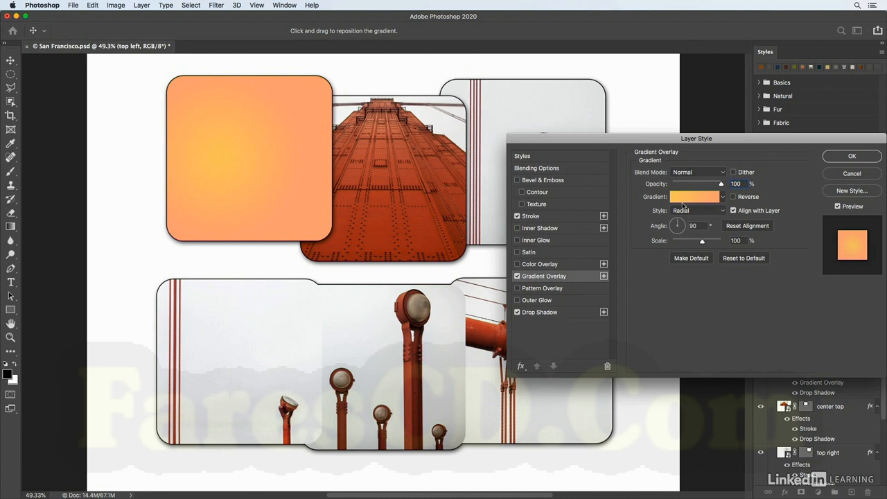
# Turn off Transparency Shapes Layer in the top left layer's blending options and apply the layer style
pyautogui.click(574, 168)
pyautogui.click(686, 260)
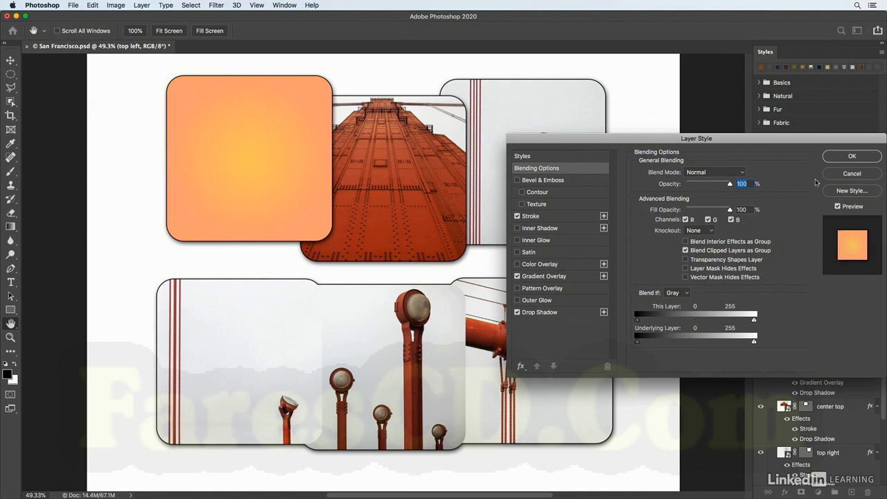
pyautogui.click(831, 157)
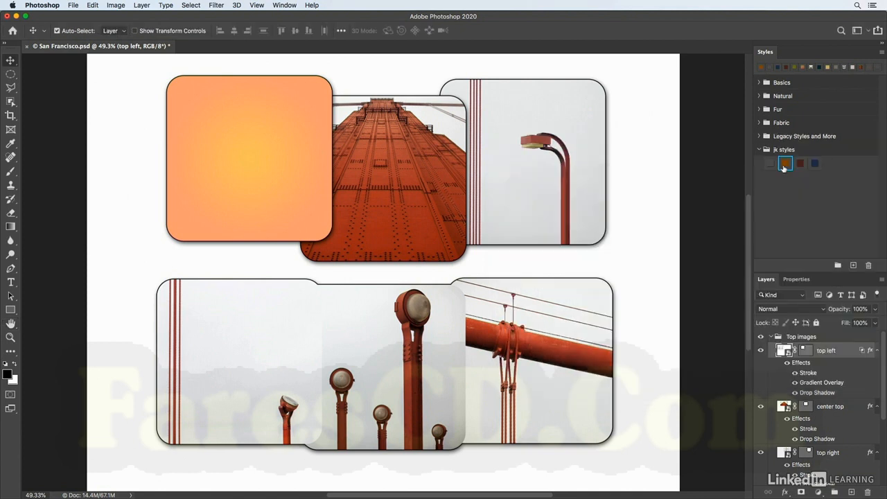
# Copy the top left layer's style and paste it onto the center top and top right layers
pyautogui.rightClick(849, 357)
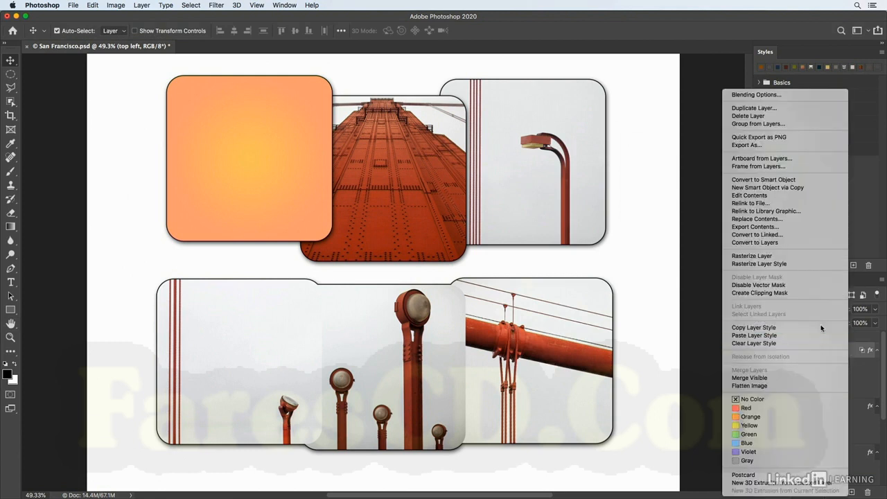
pyautogui.click(822, 327)
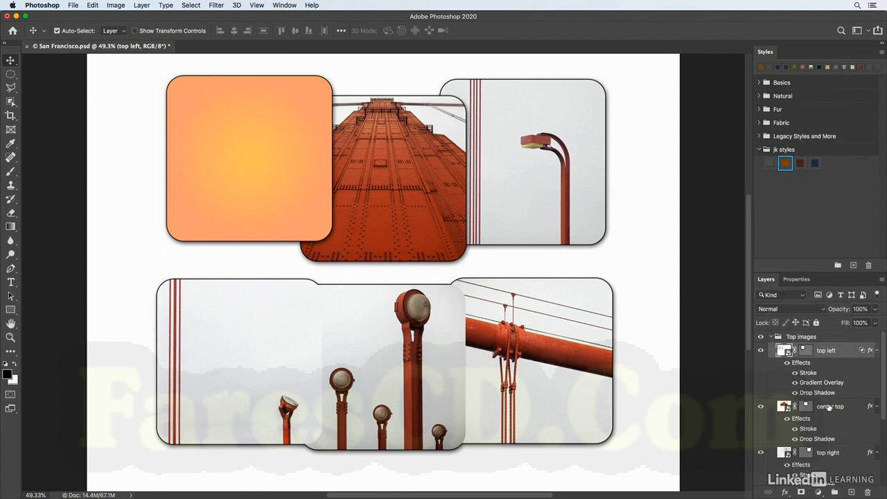
pyautogui.click(849, 407)
pyautogui.keyDown('shift'); pyautogui.click(842, 453); pyautogui.keyUp('shift')
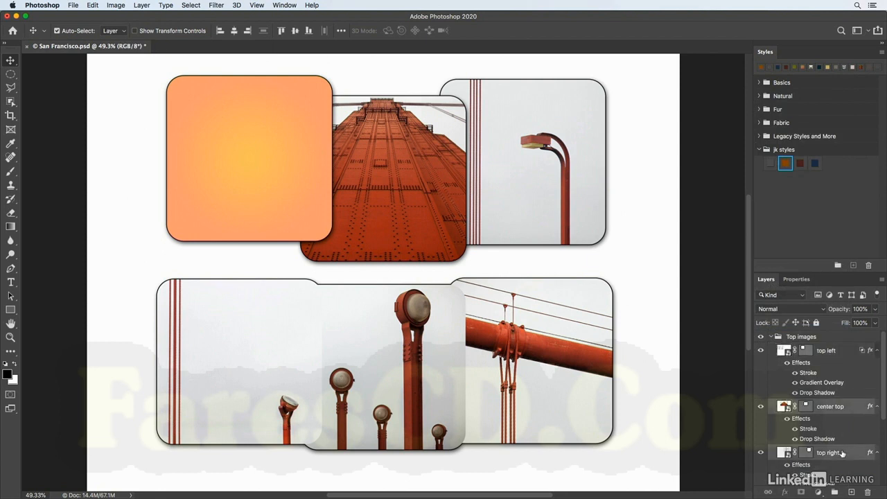
pyautogui.rightClick(843, 453)
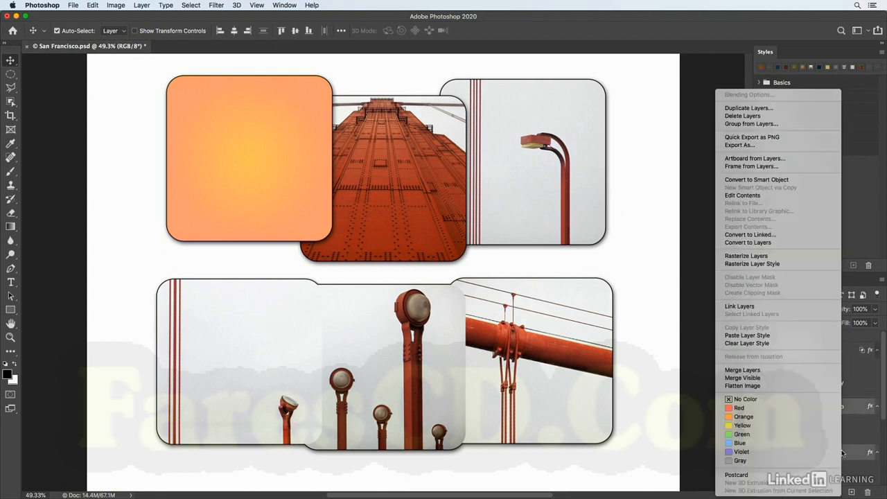
pyautogui.click(791, 335)
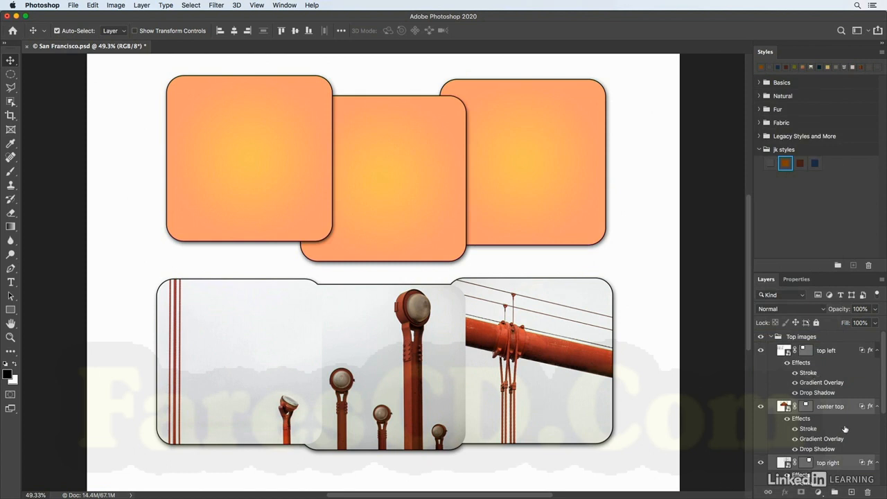
# Select the Bottom Images group and open its layer commands
pyautogui.scroll(-4, 824, 412)
pyautogui.scroll(-2, 823, 412)
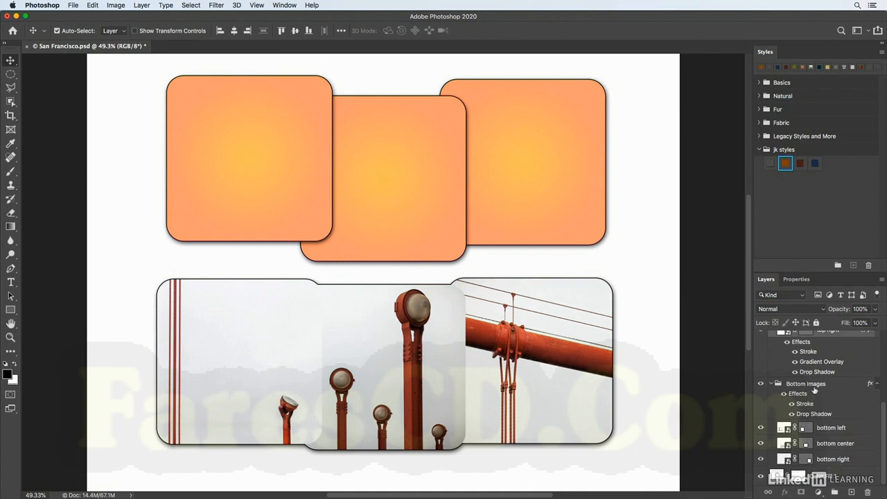
pyautogui.click(815, 386)
pyautogui.rightClick(833, 386)
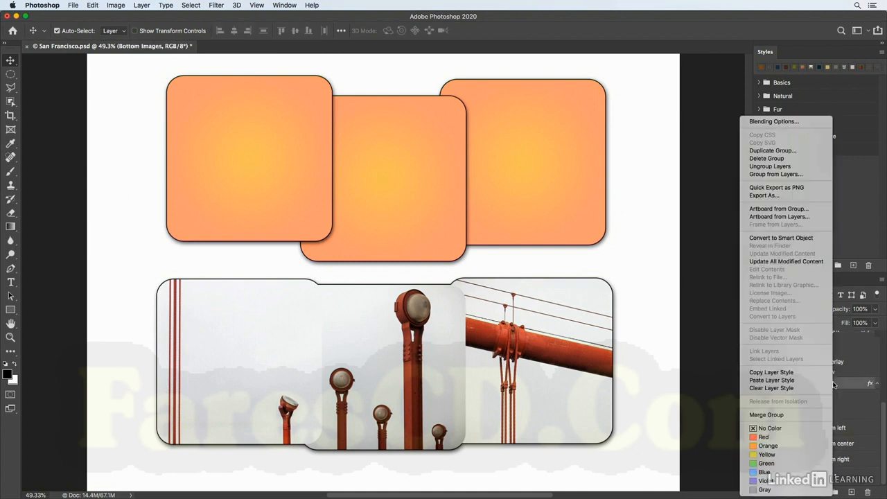